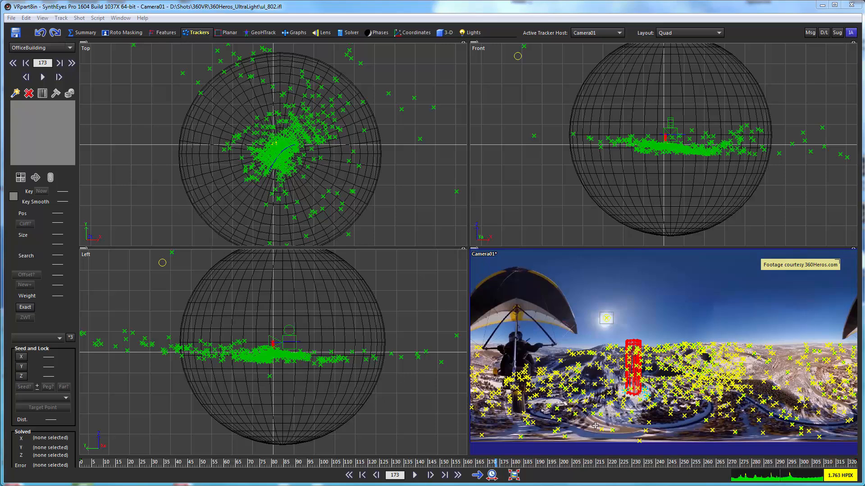
Scrub back and forth through the shot to examine how the office building mesh sits in the 360 footage.
click(210, 464)
drag(210, 464, 538, 477)
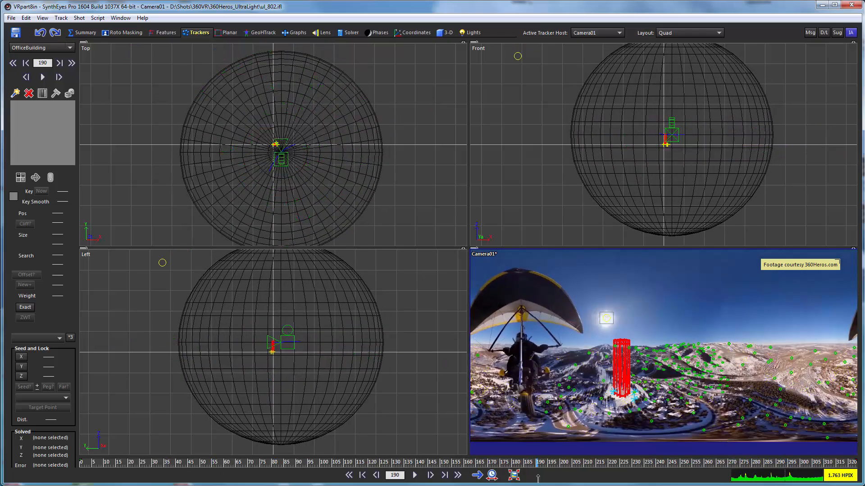
click(790, 461)
drag(790, 461, 467, 463)
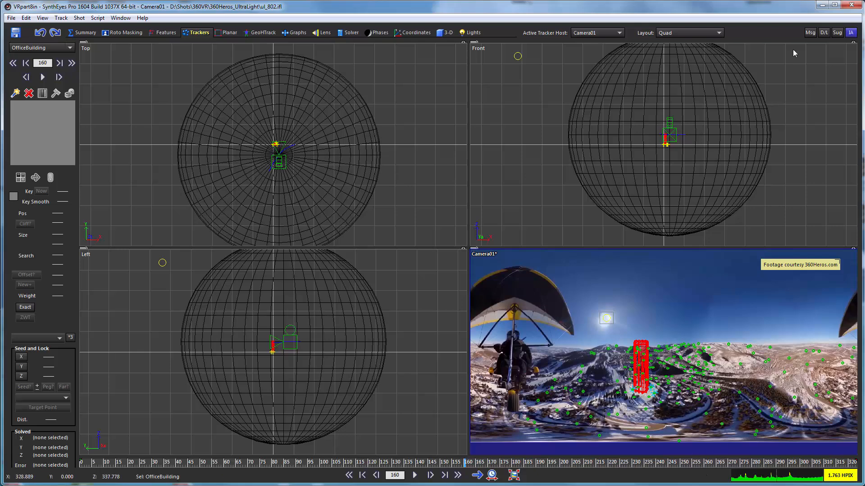
Have the Synthia assistant run "make all trackers non-zwt non-exportable", and minimize its chat window.
click(850, 33)
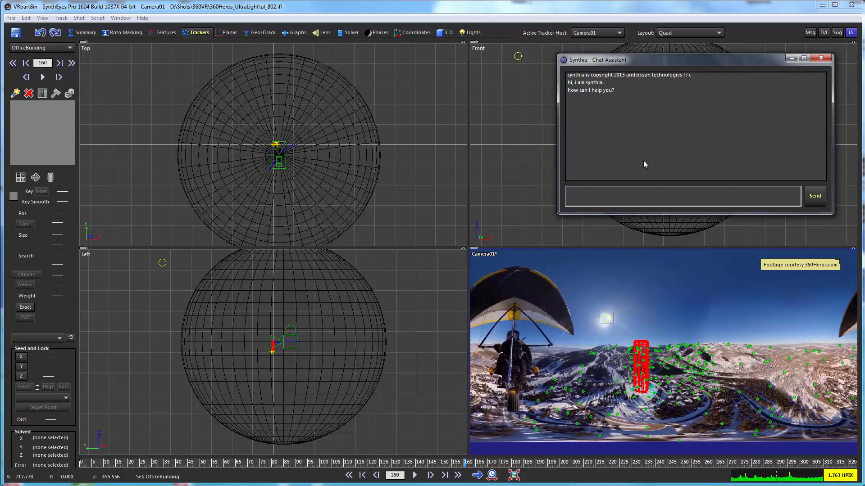
text(make all trackers non-zwt non-exportable)
key(Return)
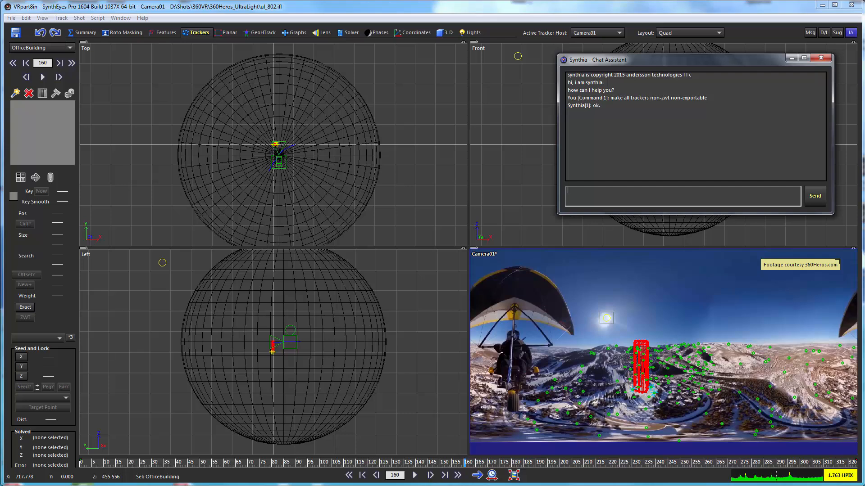
click(792, 60)
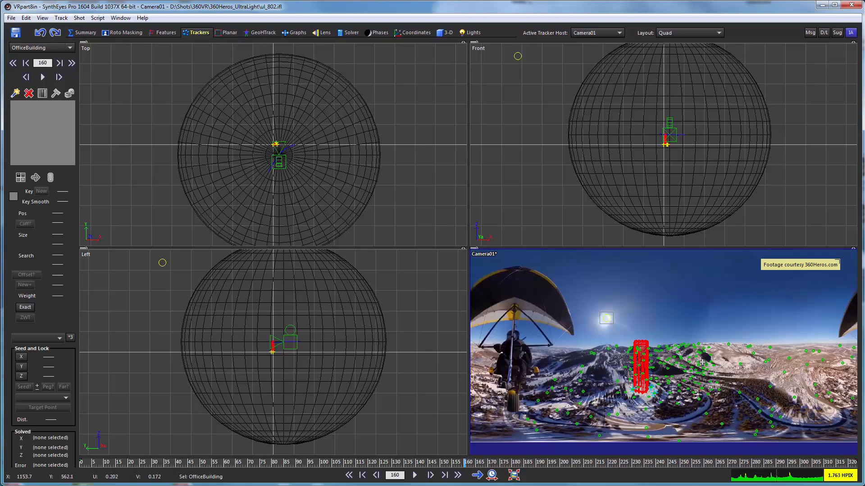
Run the VR360 Follow Mesh script on the office building, keeping image aspect 2 and margin 10.
drag(419, 465, 510, 465)
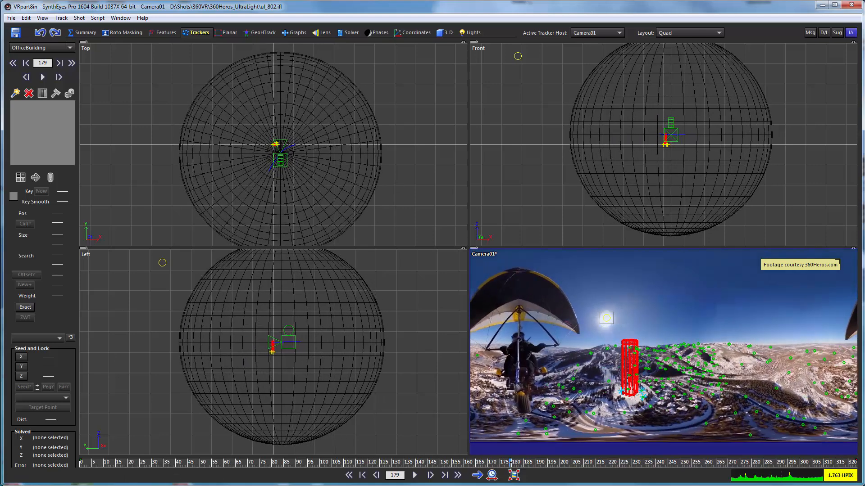
click(98, 18)
mouse_move(118, 115)
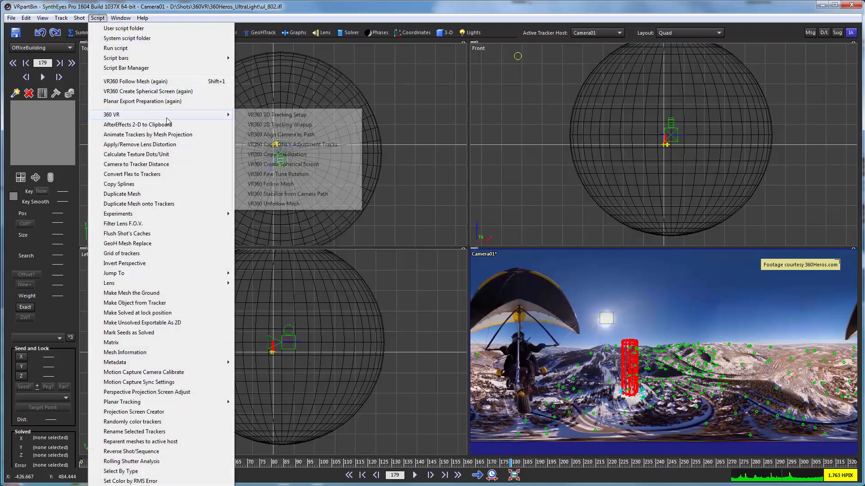
click(272, 185)
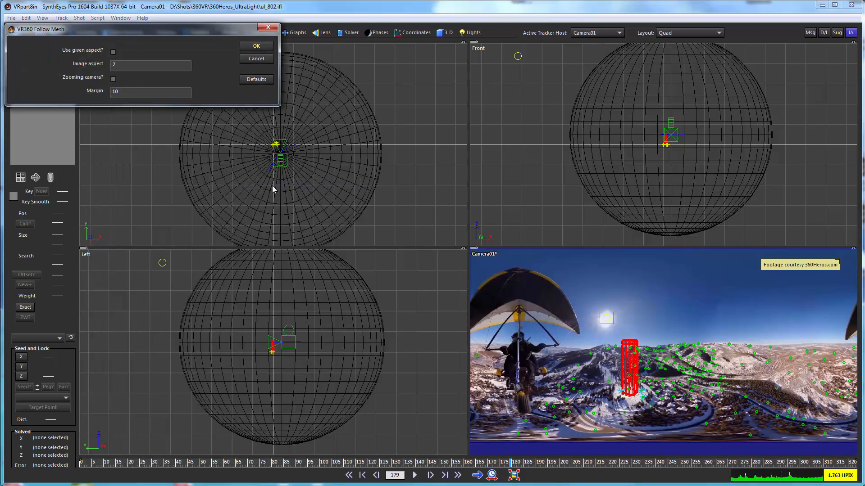
click(253, 48)
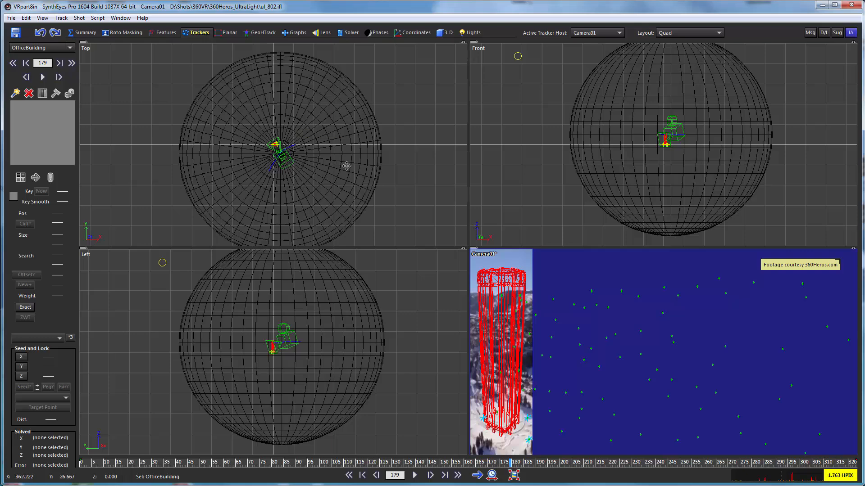
Play and scrub the shot, zooming the top view and toggling the tracker display, to examine how the camera follows the building.
click(415, 475)
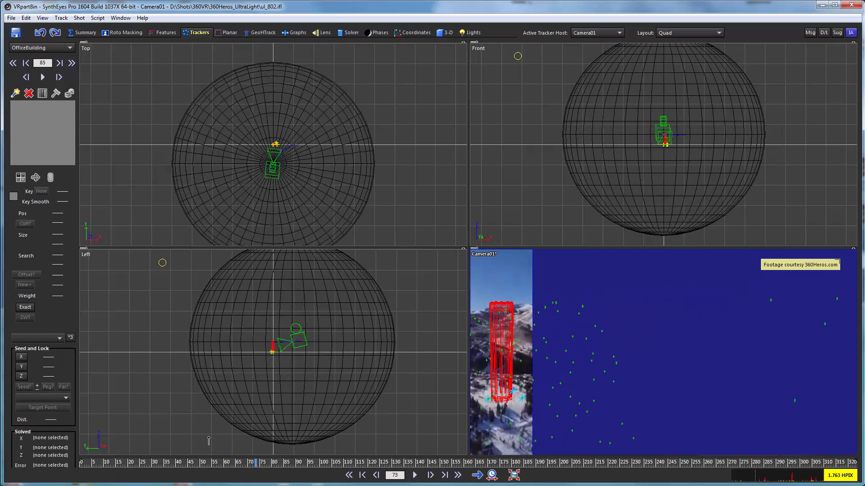
drag(584, 449, 409, 460)
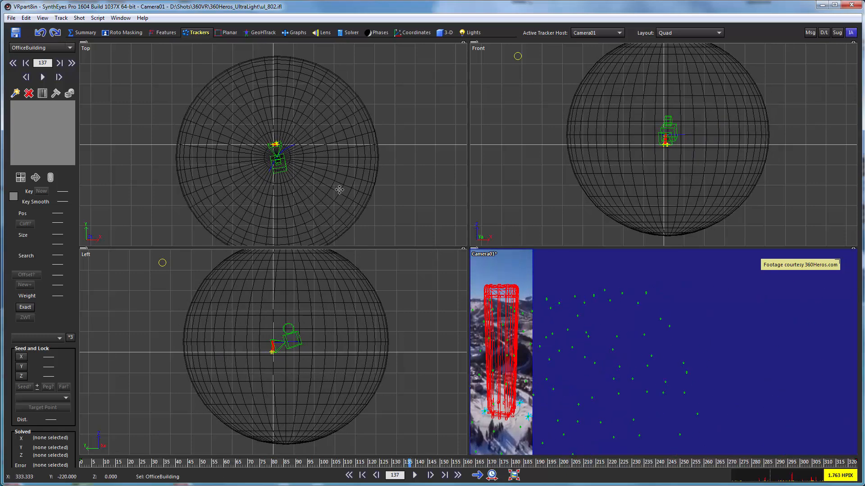
scroll(277, 144, up, 2)
scroll(277, 145, up, 2)
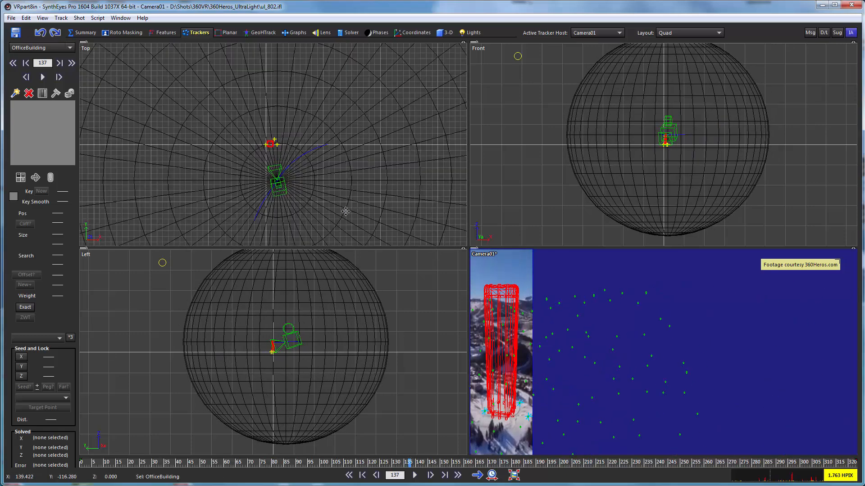
key(p)
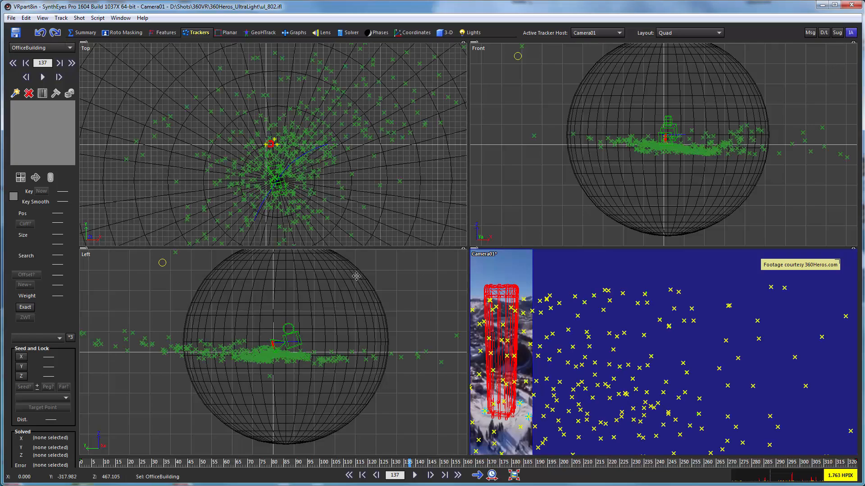
key(p)
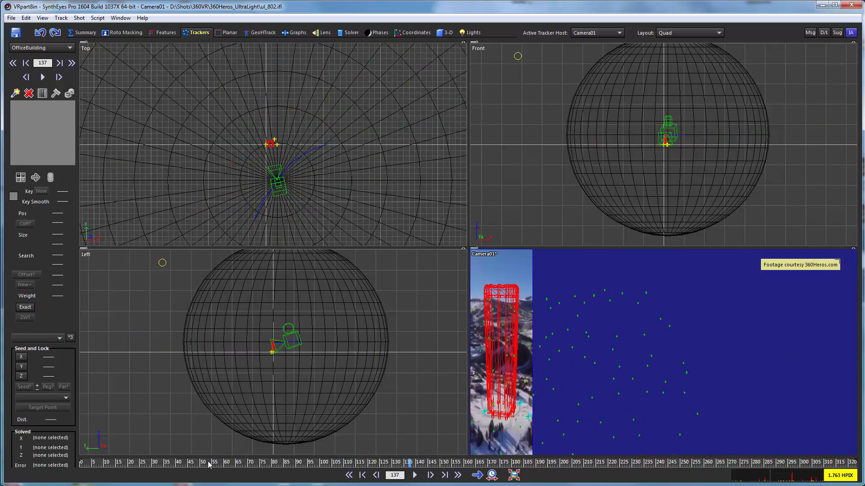
drag(409, 462, 628, 458)
drag(810, 451, 547, 463)
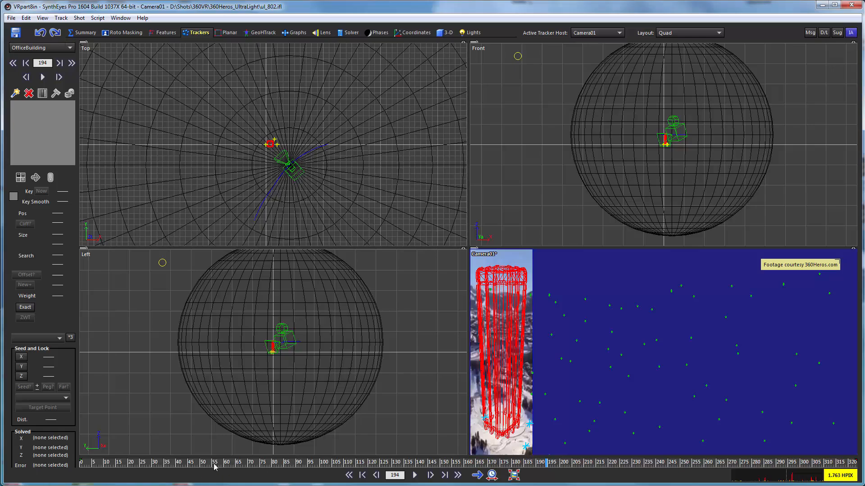
drag(215, 467, 108, 466)
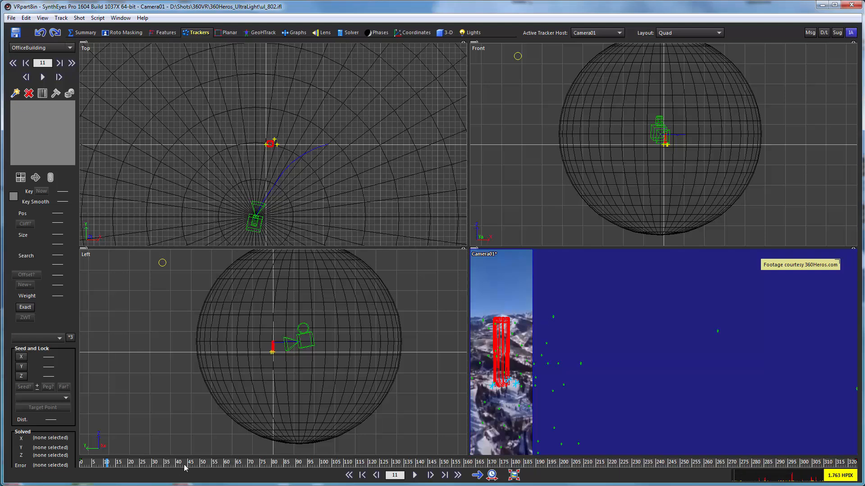
drag(163, 461, 324, 462)
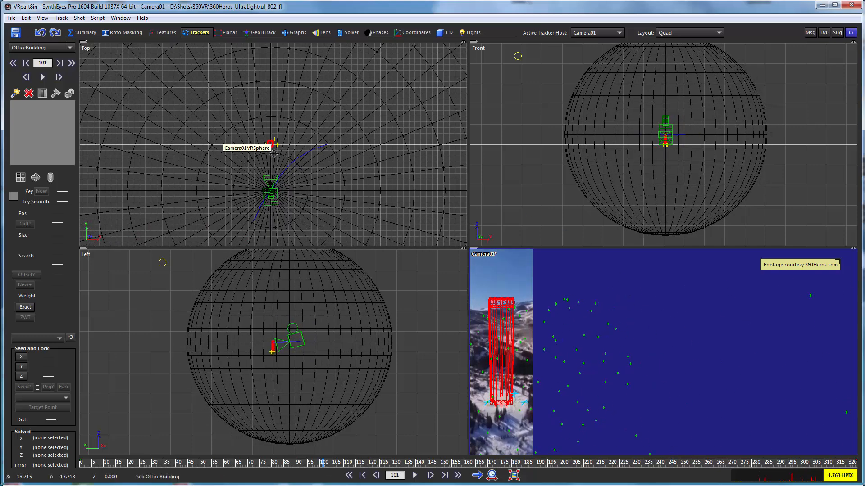
Export the scene as a Blender Python script, overwriting VRpart8in.py and accepting the export settings for Blender version 2.66+.
click(11, 18)
click(40, 154)
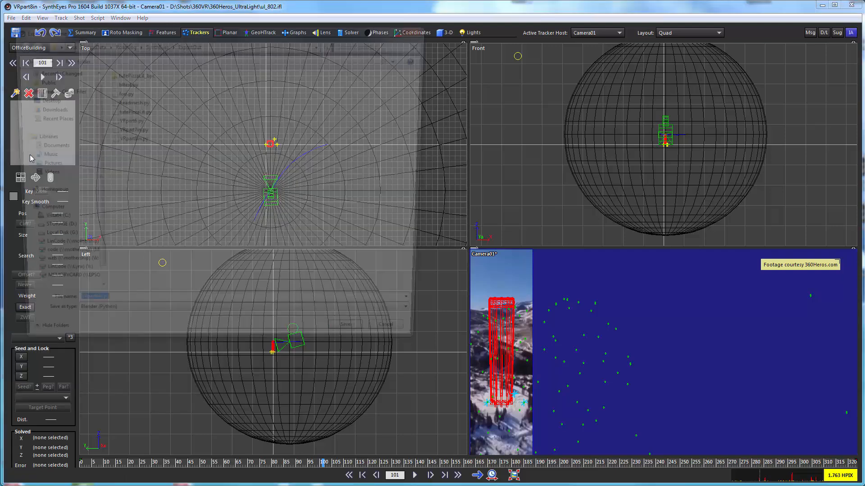
click(359, 346)
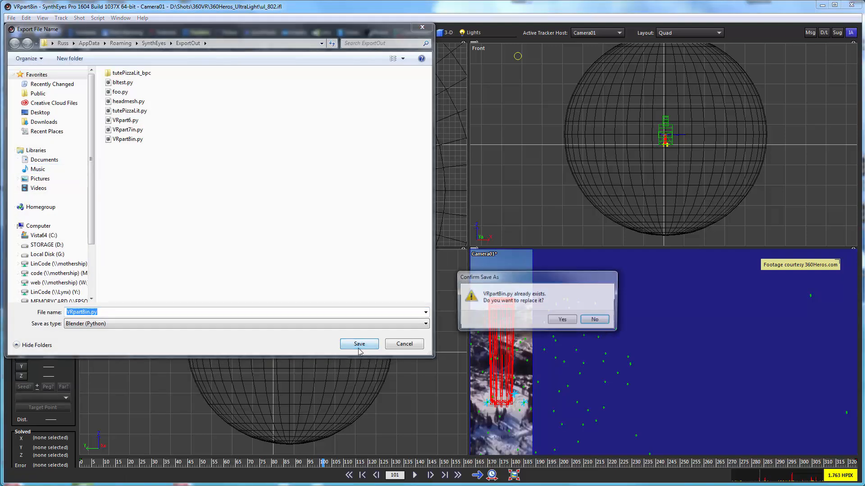
click(561, 320)
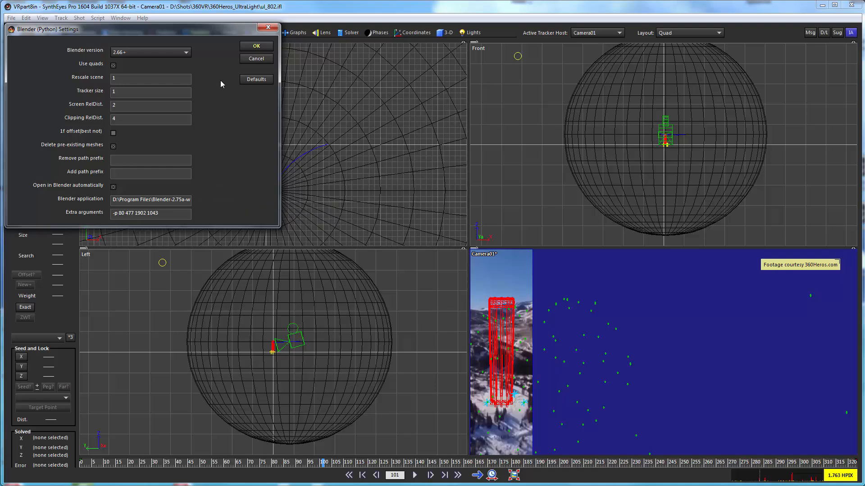
click(251, 46)
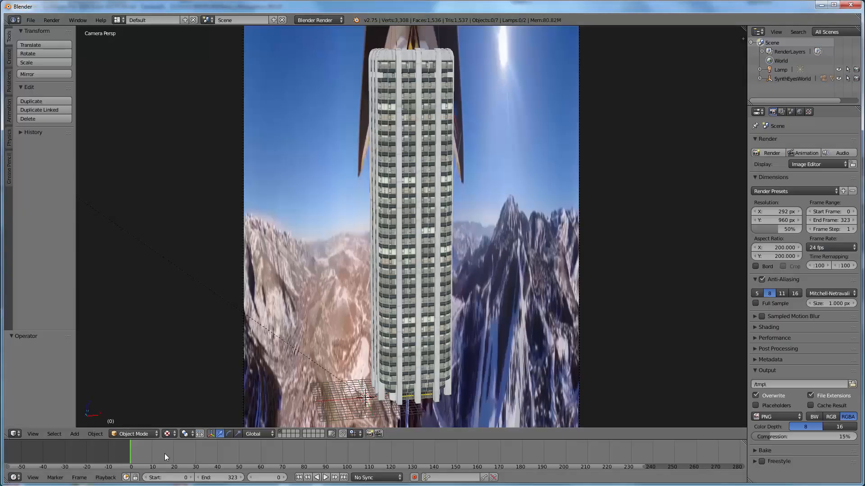
Switch to Blender and scrub through the animation in the camera view to check the building against the background footage.
mouse_move(158, 451)
mouse_down()
mouse_move(706, 452)
mouse_move(153, 458)
mouse_move(536, 471)
mouse_move(568, 456)
mouse_move(168, 456)
mouse_move(650, 447)
mouse_move(172, 455)
mouse_move(696, 473)
mouse_move(421, 456)
mouse_up()
scroll(352, 296, down, 5)
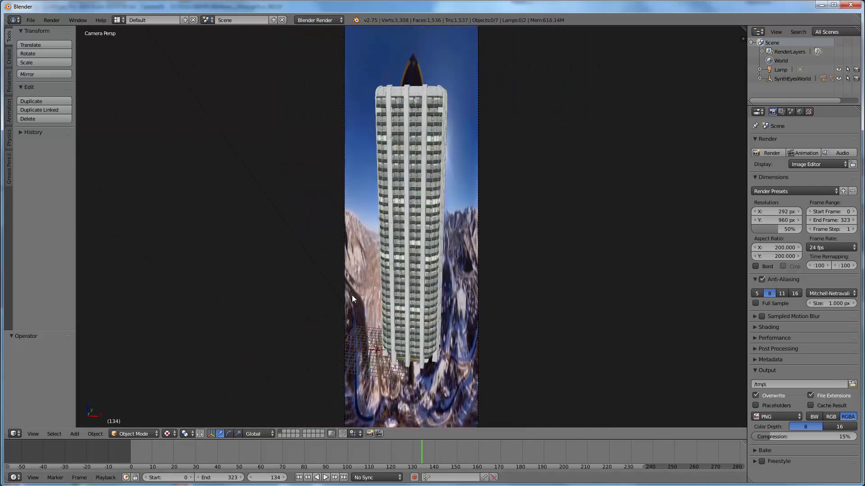
click(145, 454)
drag(140, 452, 474, 454)
drag(305, 465, 486, 455)
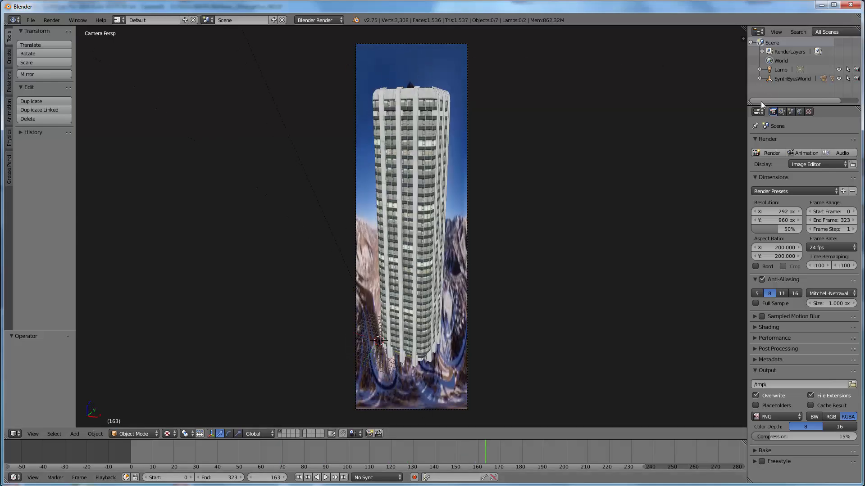
Delete the Camera01Screen background object nested under Camera01 in SynthEyesWorld.
click(759, 79)
scroll(759, 79, down, 2)
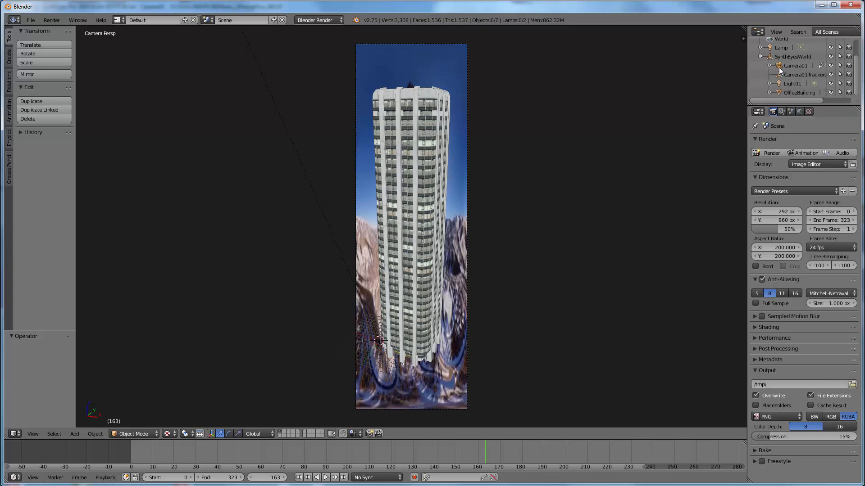
click(768, 66)
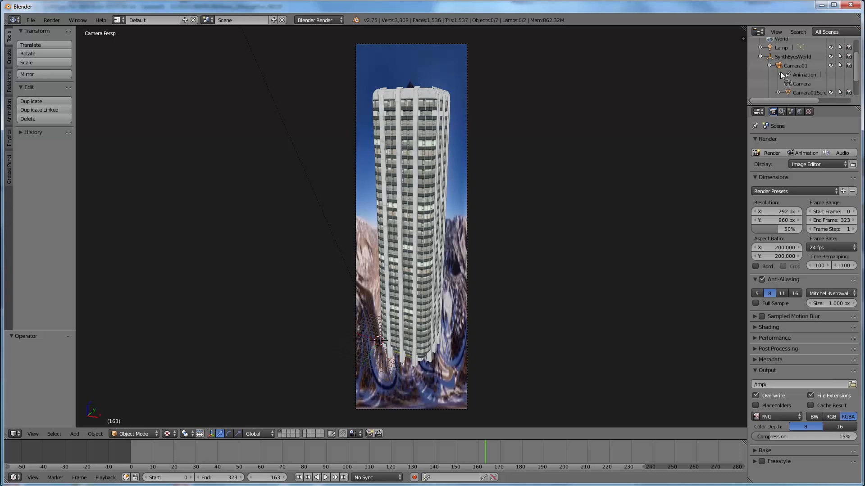
scroll(781, 75, down, 1)
click(810, 78)
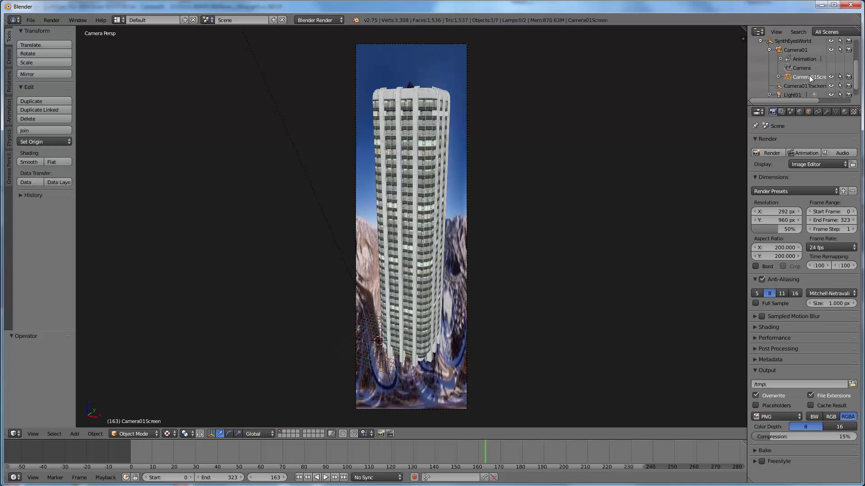
right_click(809, 74)
click(779, 115)
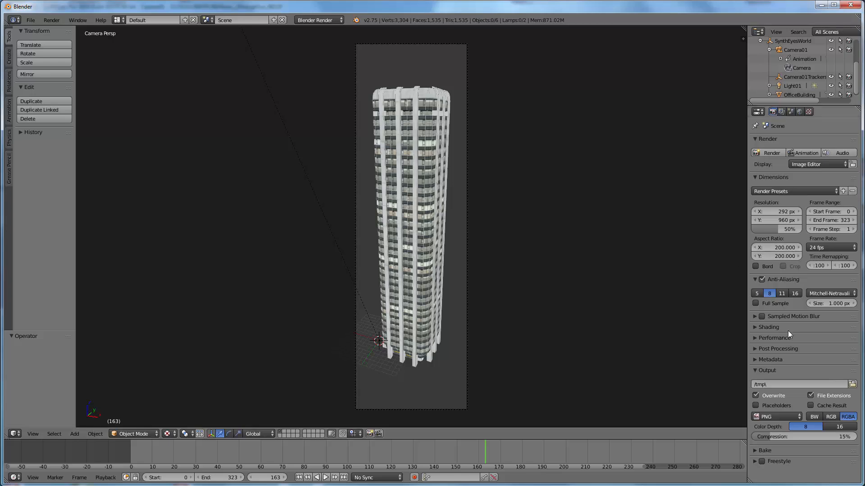
Set the render shading's alpha mode to Transparent.
click(766, 327)
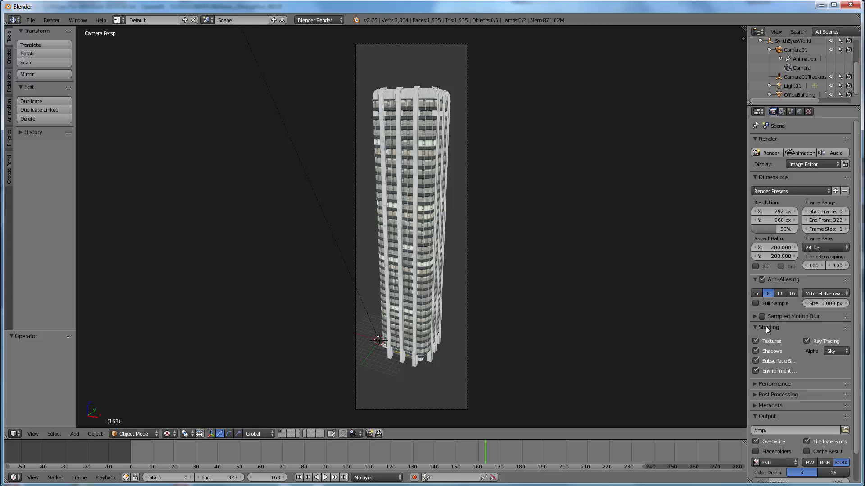
click(833, 350)
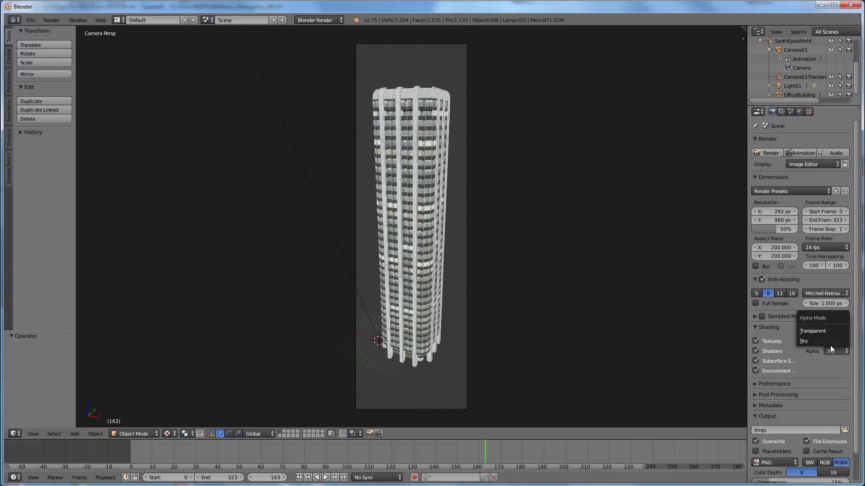
click(815, 331)
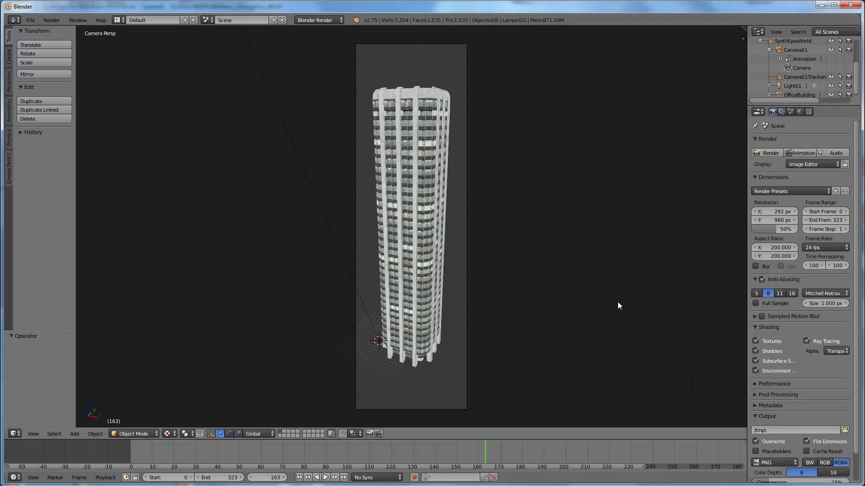
Replace the /tmp\ render output path with the copied path and render the animation.
scroll(831, 369, down, 2)
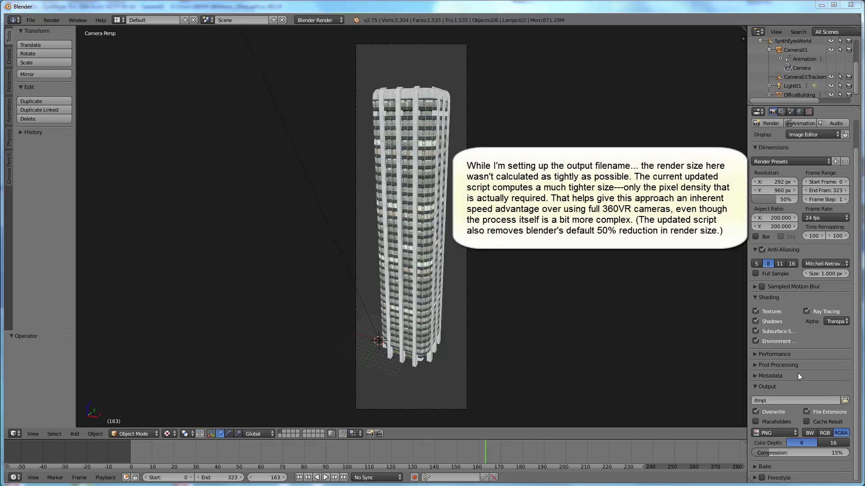
click(775, 399)
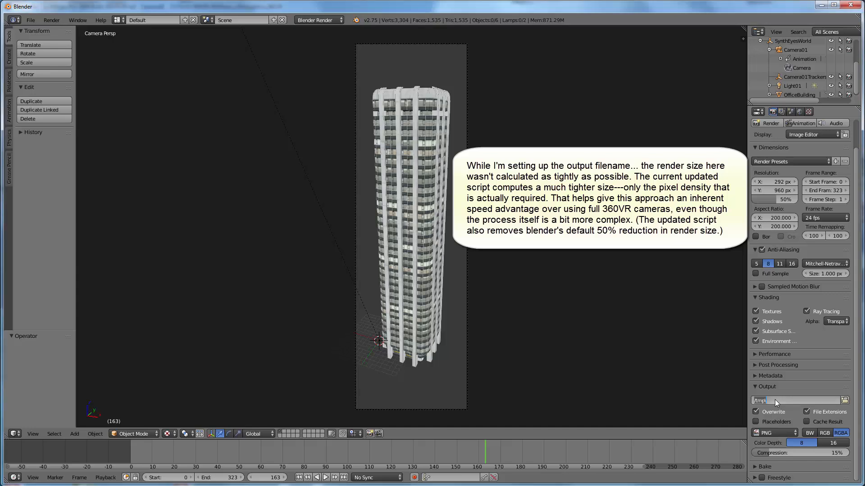
key(ctrl+v)
key(Return)
click(795, 123)
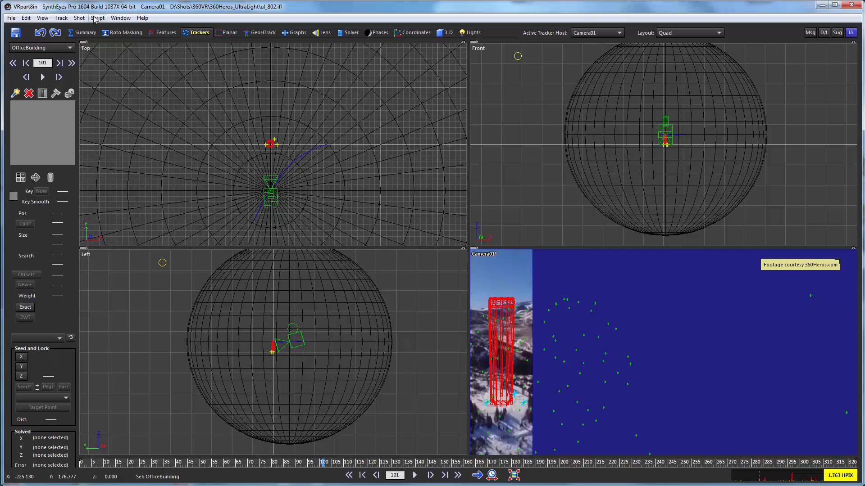
In SynthEyes, start changing the shot's images with the Re-distort CGI (change to Apply mode) option.
click(79, 18)
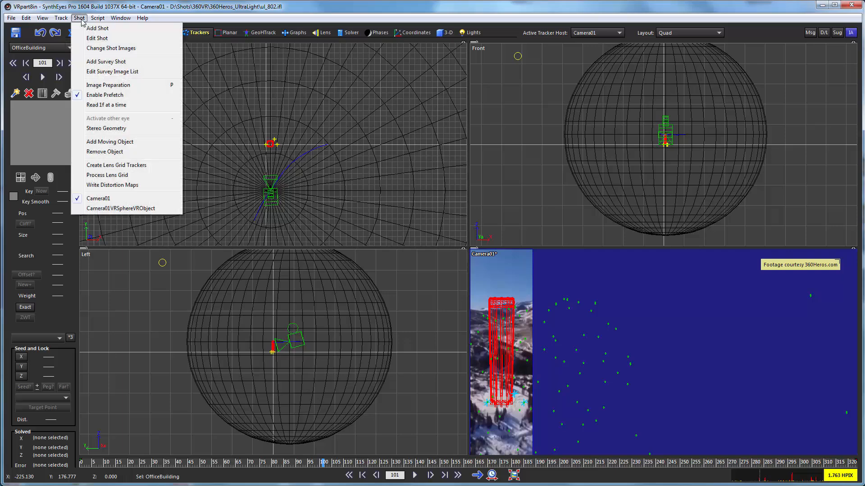
click(91, 48)
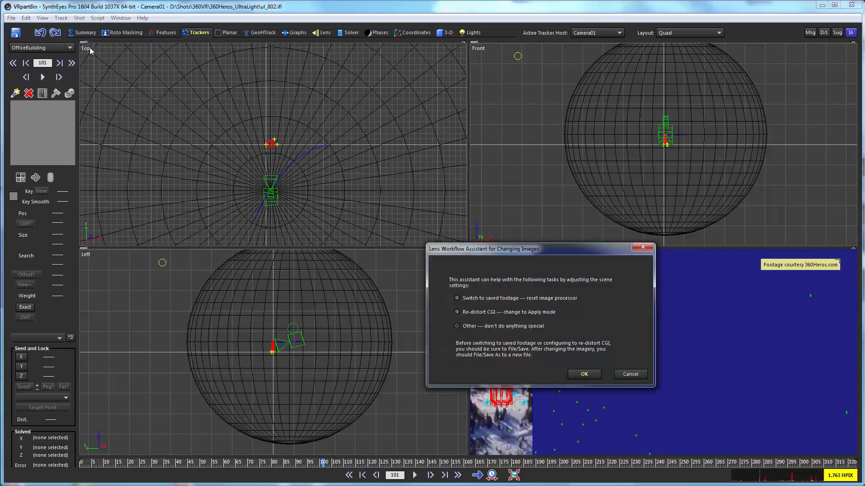
drag(480, 241, 426, 173)
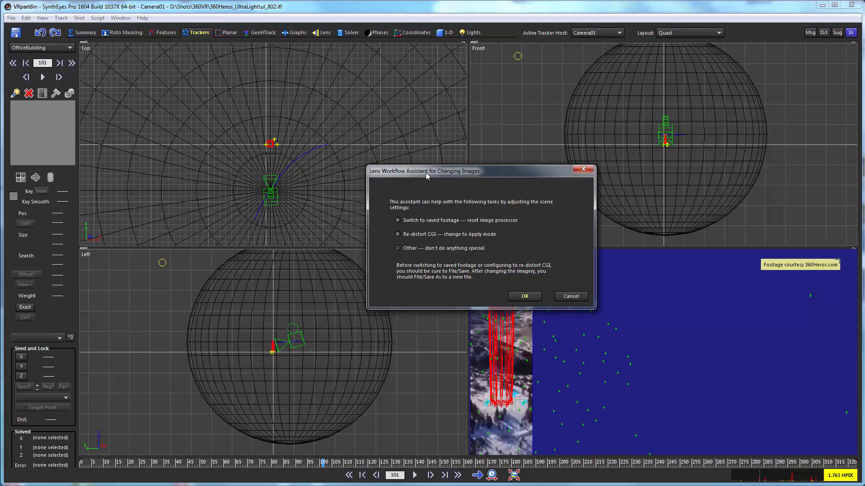
click(398, 235)
click(528, 298)
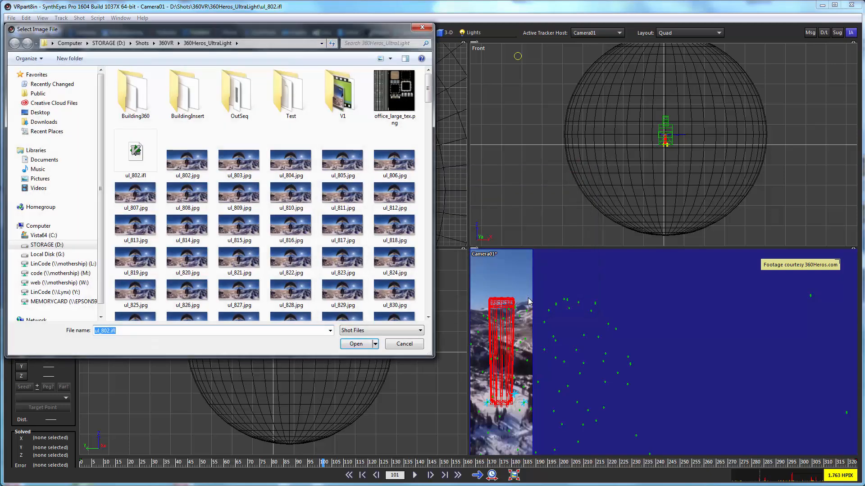
Load the rendered image sequence starting at bldg0000.png from the OutSeq folder, with Keep Alpha on and 360 VR Mode set to Apply.
double_click(235, 91)
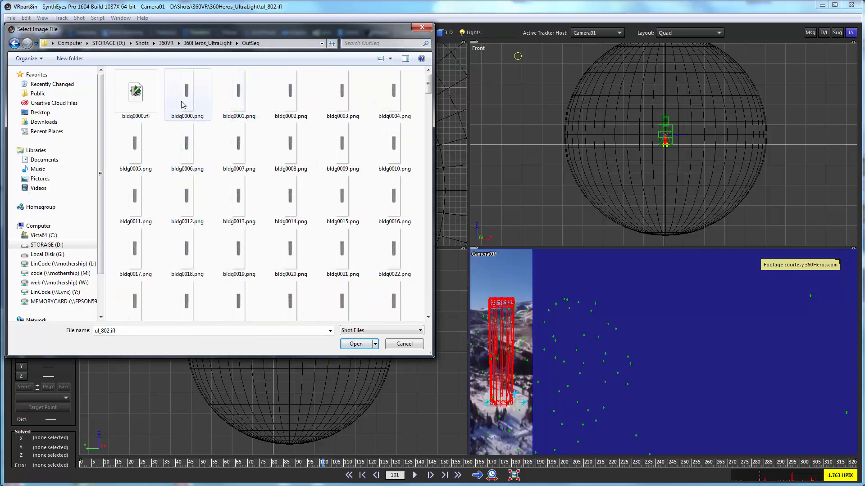
double_click(184, 96)
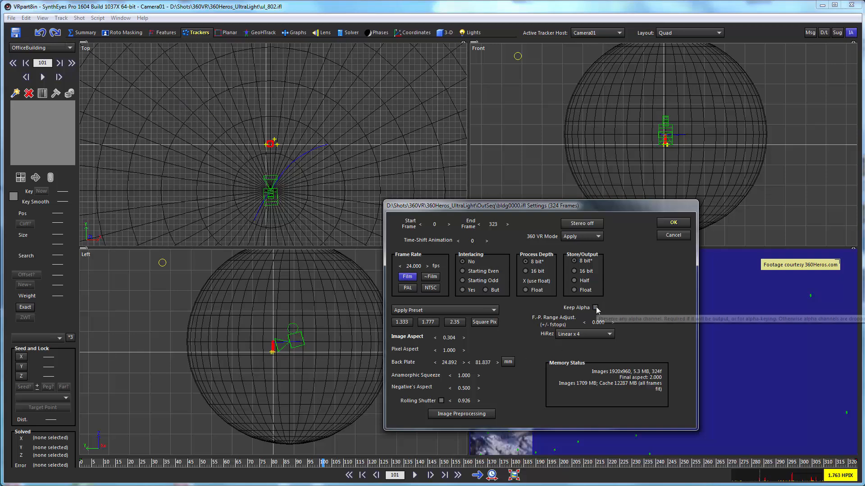
click(673, 222)
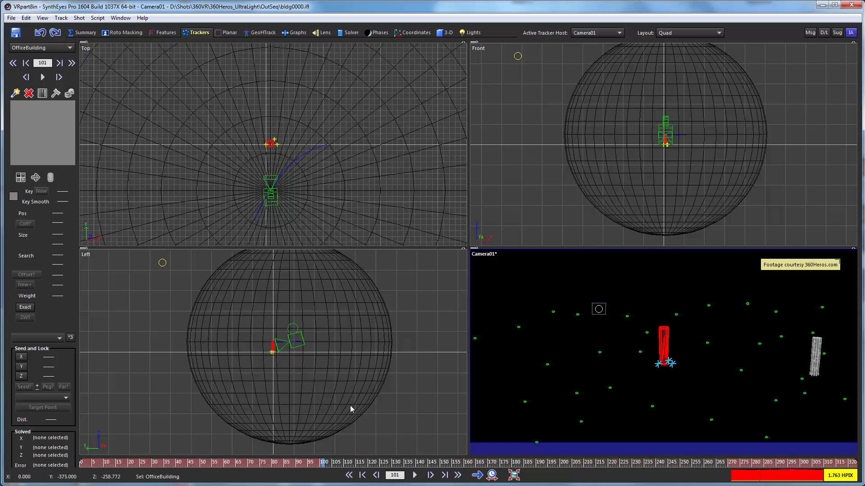
Scrub back and forth through the shot to compare the rendered building's position with the building mesh in the camera view.
drag(343, 466, 409, 463)
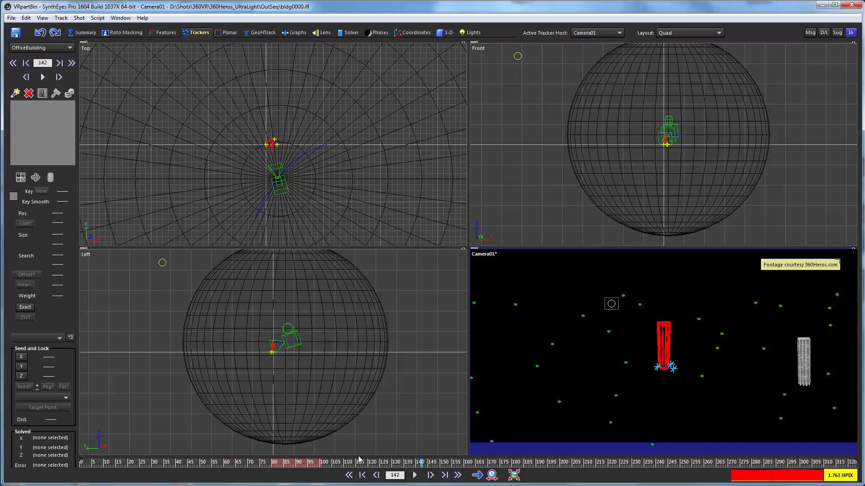
drag(230, 465, 126, 478)
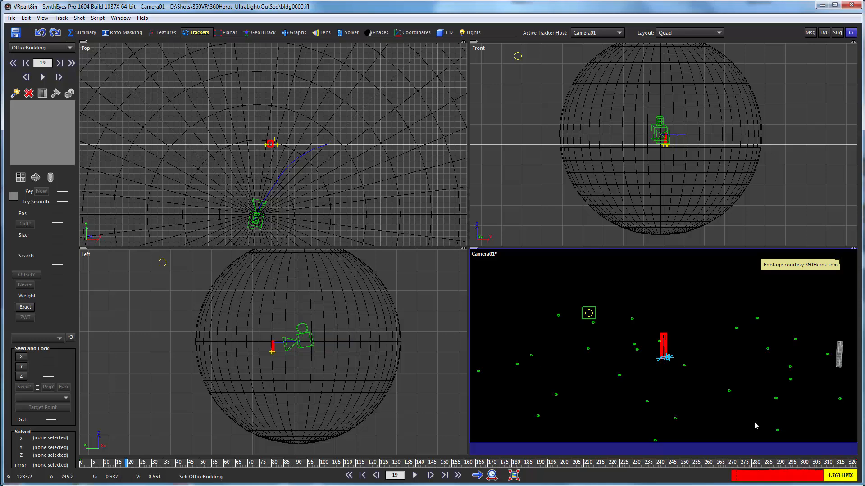
drag(770, 463, 470, 482)
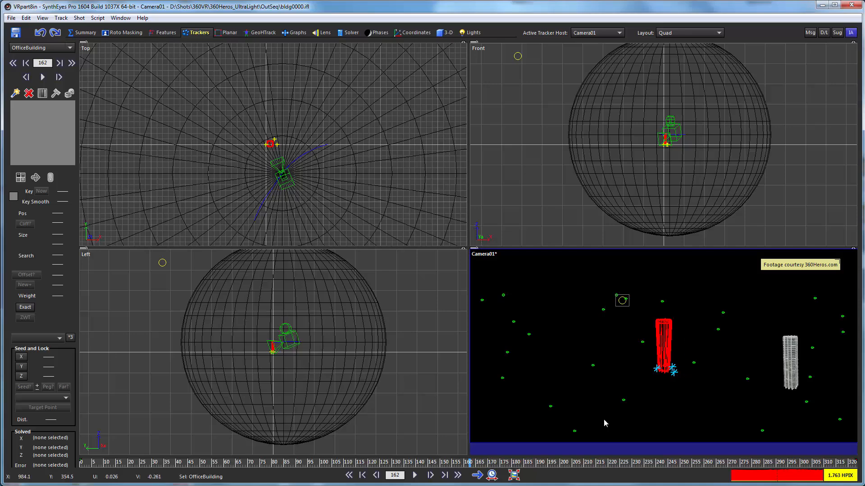
click(452, 464)
drag(452, 465, 160, 465)
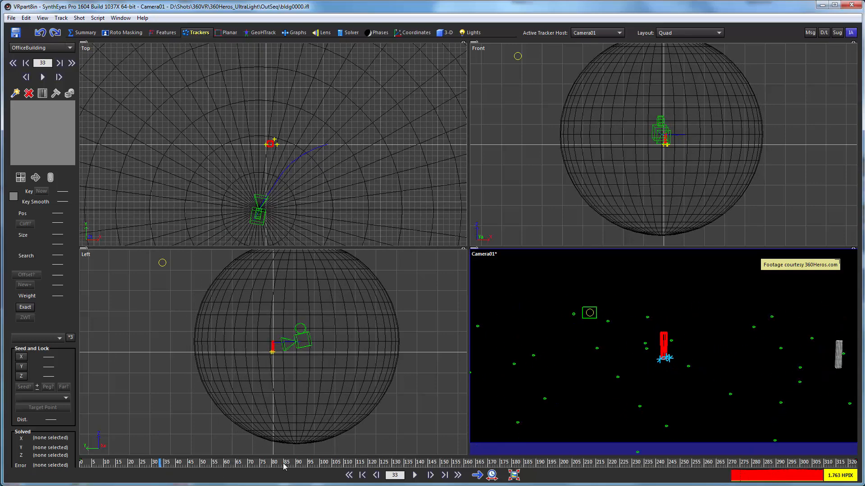
drag(283, 465, 378, 469)
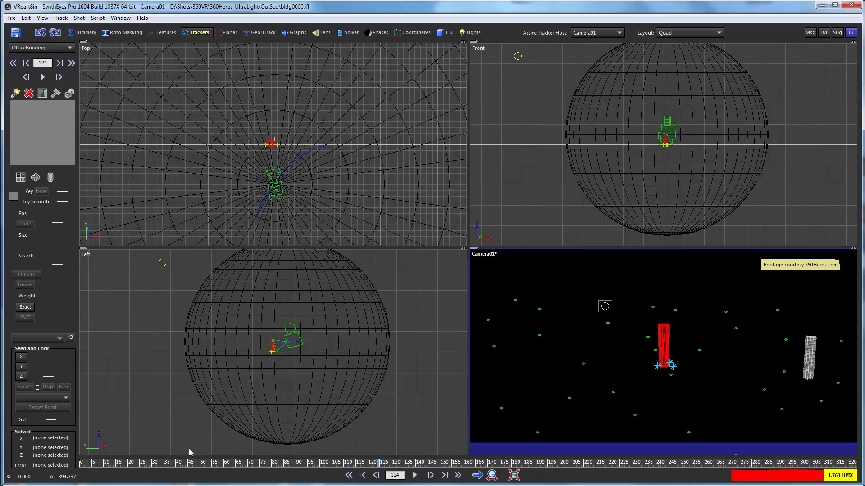
drag(180, 466, 219, 390)
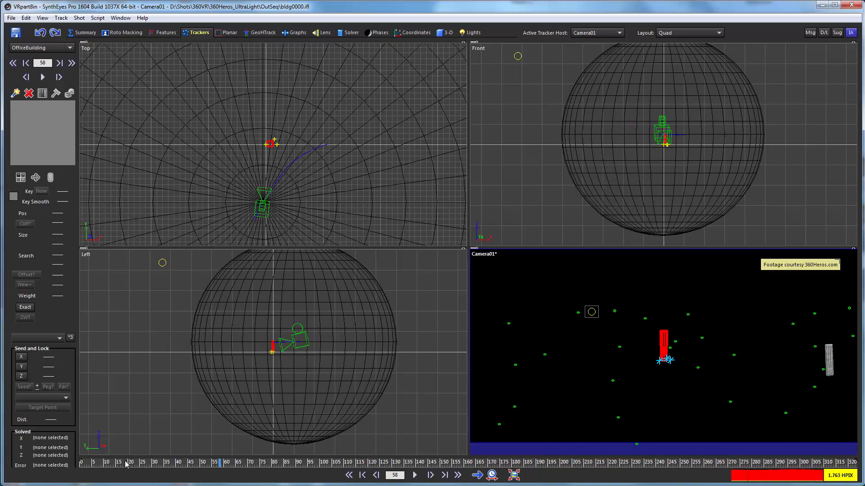
drag(125, 463, 270, 415)
Run the VR360 Unfollow Mesh script on the shot.
click(98, 18)
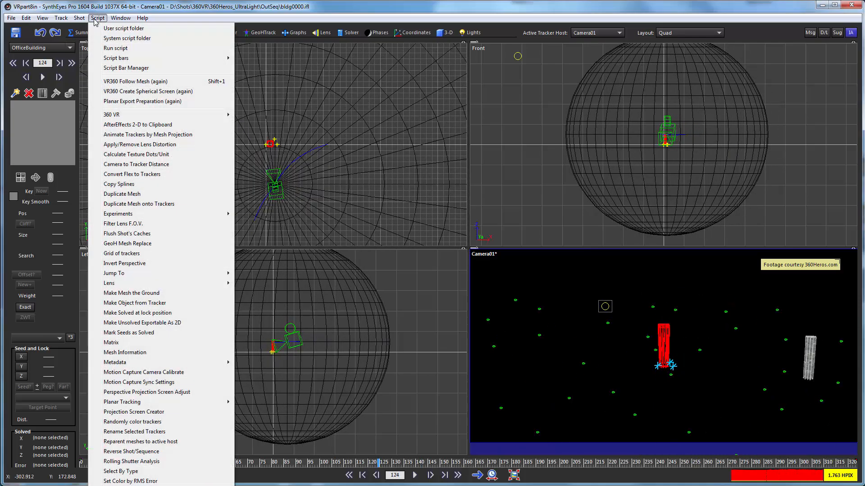
mouse_move(204, 117)
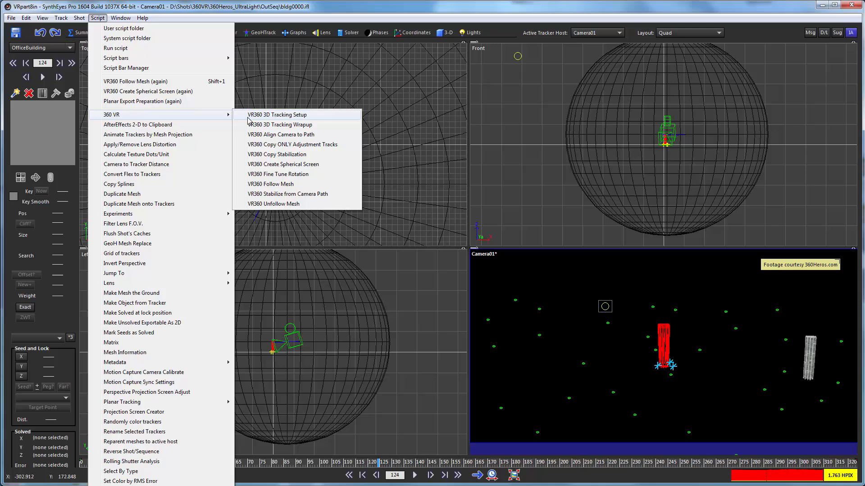
click(274, 204)
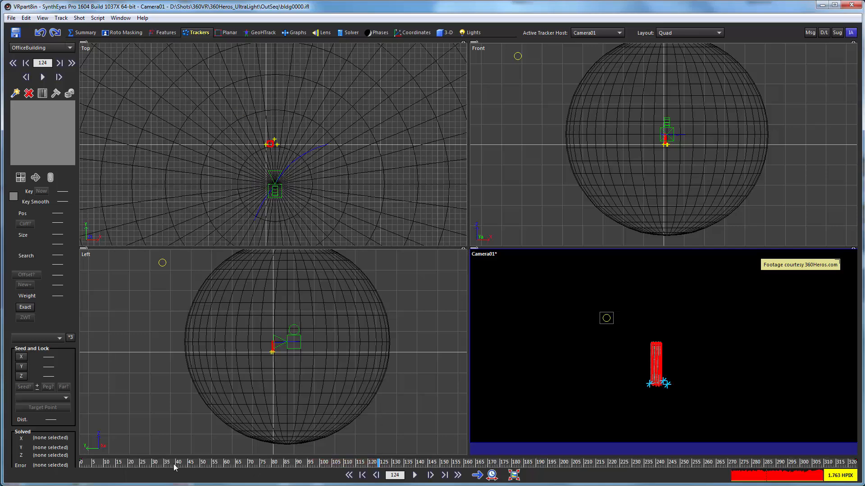
Examine the alignment of the rendered building with its mesh across the shot, using an enlarged Camera layout view.
drag(174, 464, 523, 445)
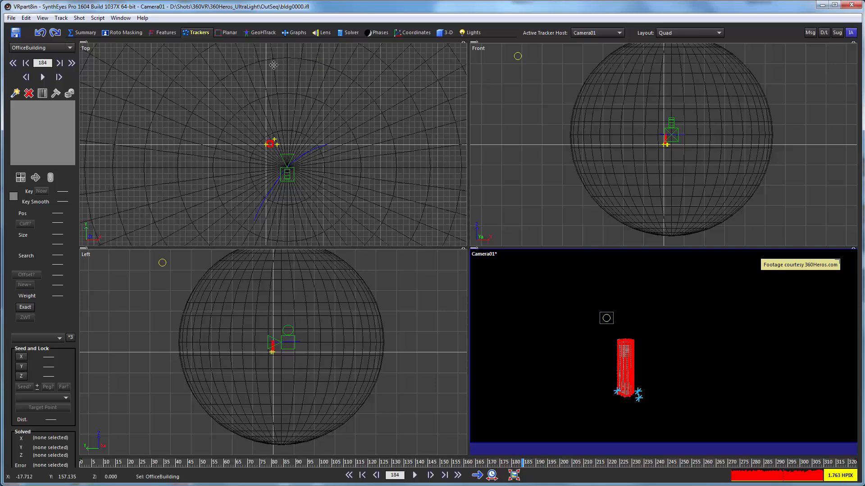
click(665, 32)
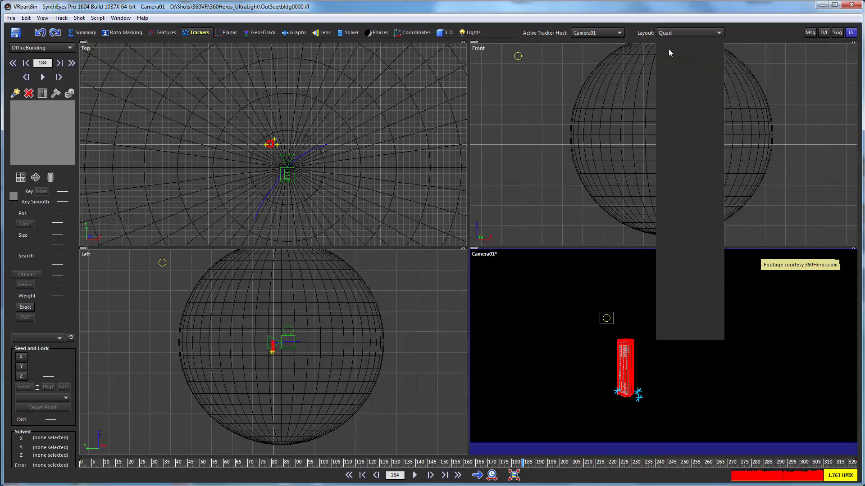
click(667, 45)
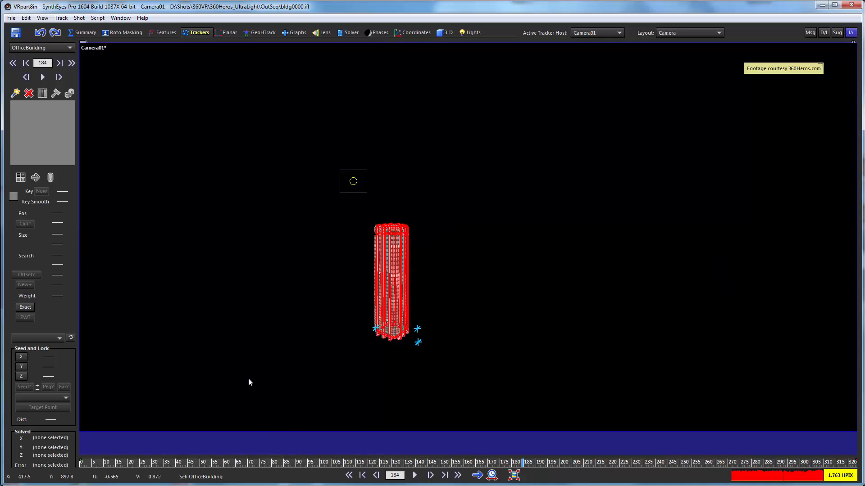
scroll(398, 281, up, 3)
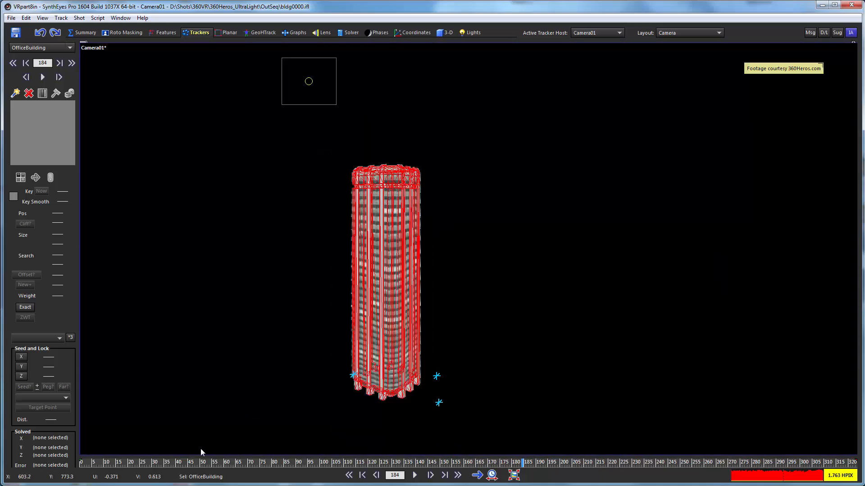
drag(107, 464, 324, 437)
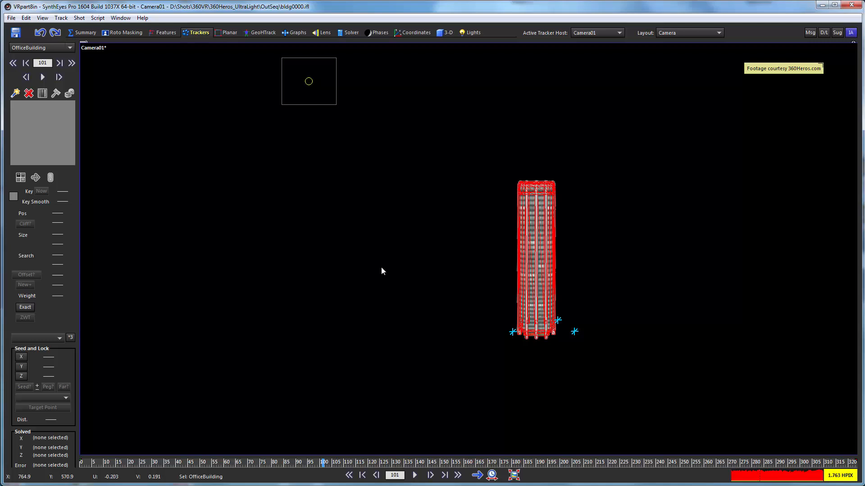
Save the processed shot as a PNG sequence to D:\Shots\360VR\360Heros_UltraLight\BuildingInsert\bldg000.png, with RGB and alpha included and meshes excluded.
key(p)
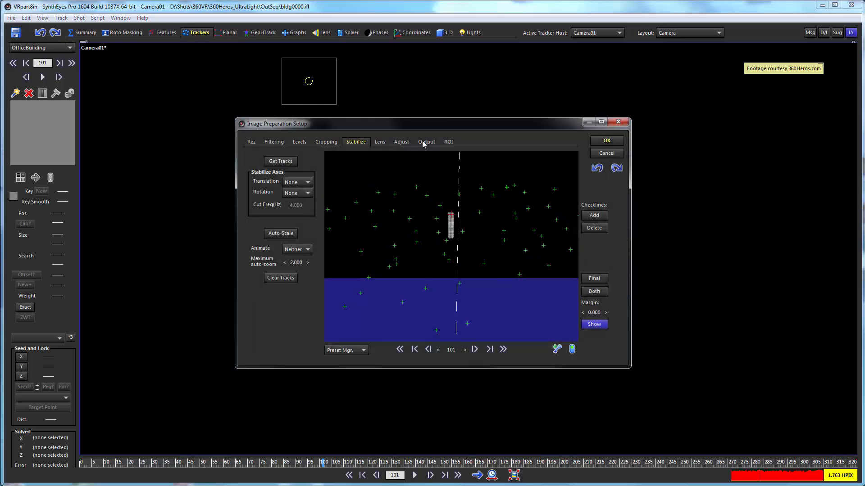
click(424, 142)
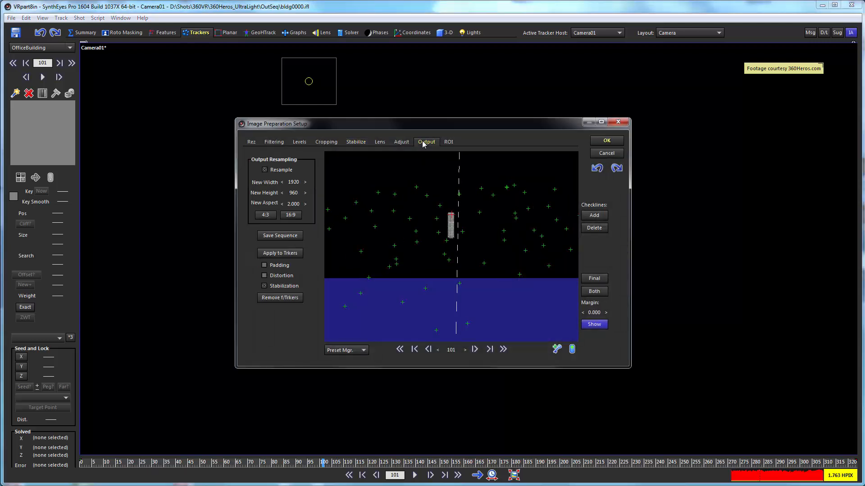
click(277, 238)
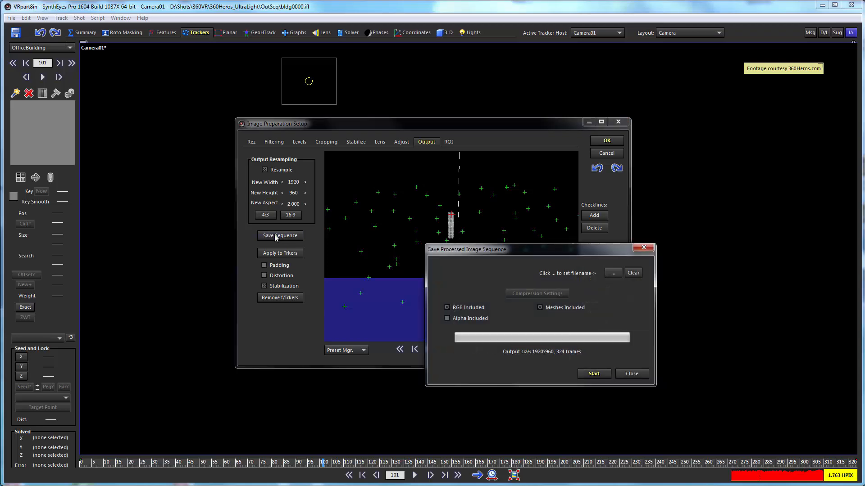
click(612, 273)
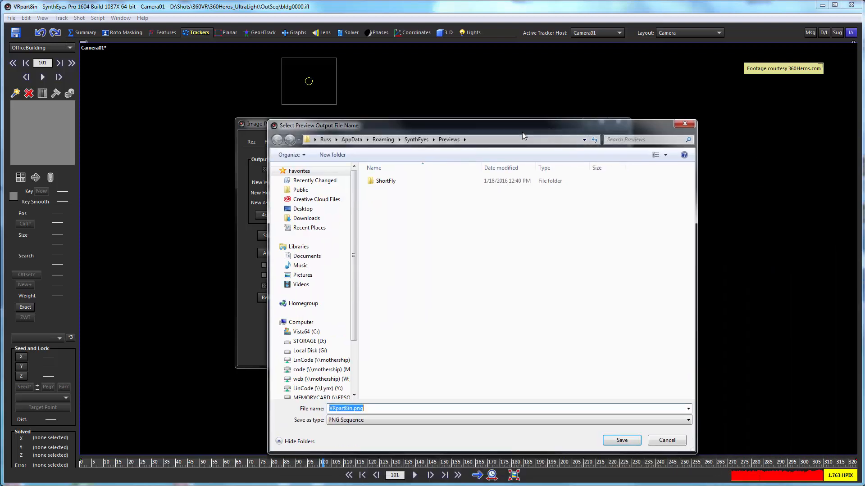
key(BackSpace)
text(D:\Shots\360VR\360Heros_UltraLight\BuildingInsert\bldg000.png)
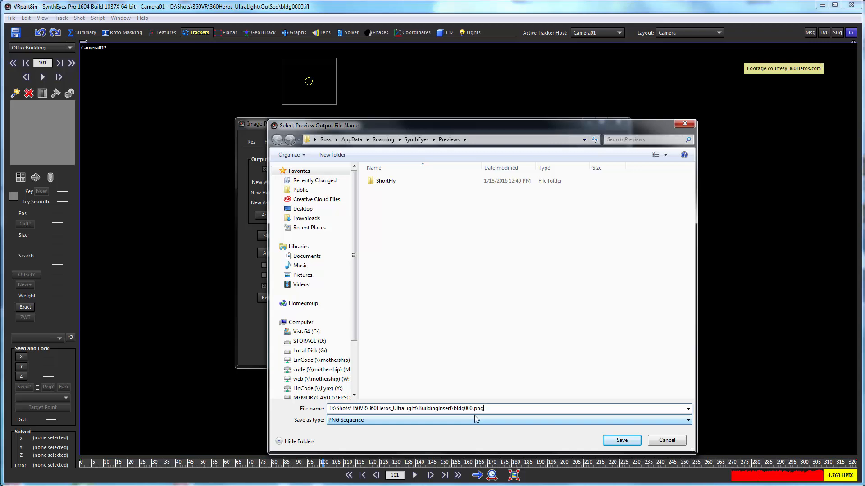
click(623, 440)
click(563, 321)
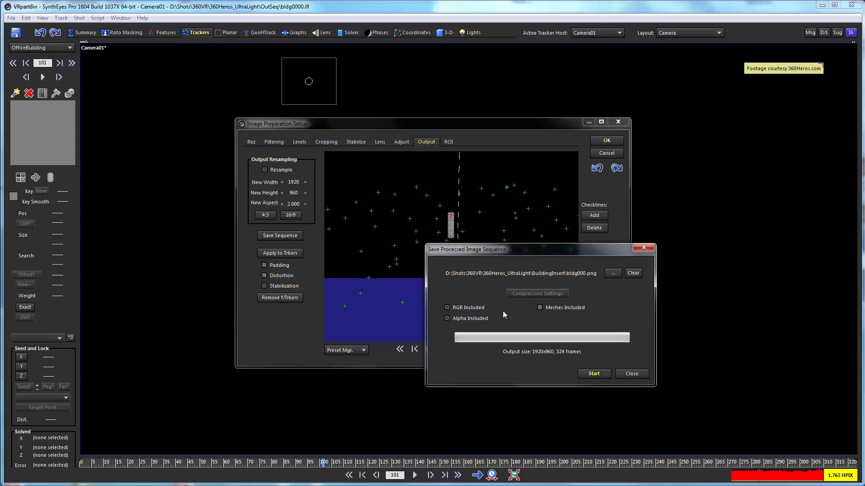
click(590, 374)
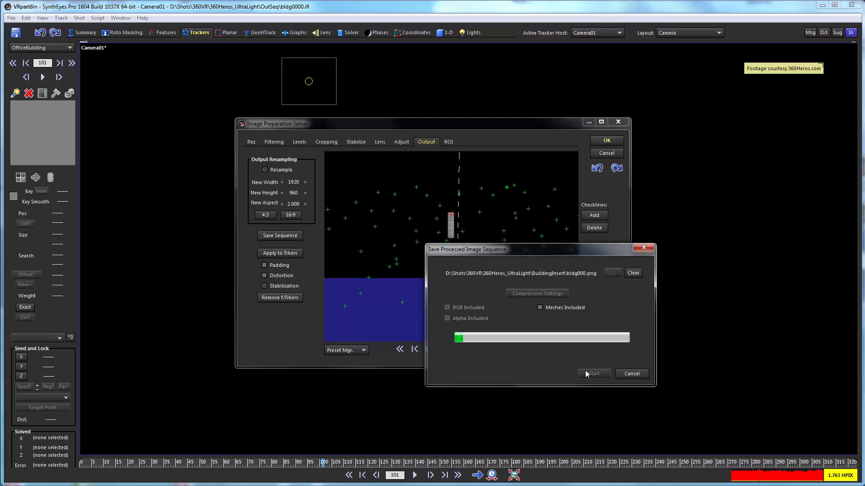